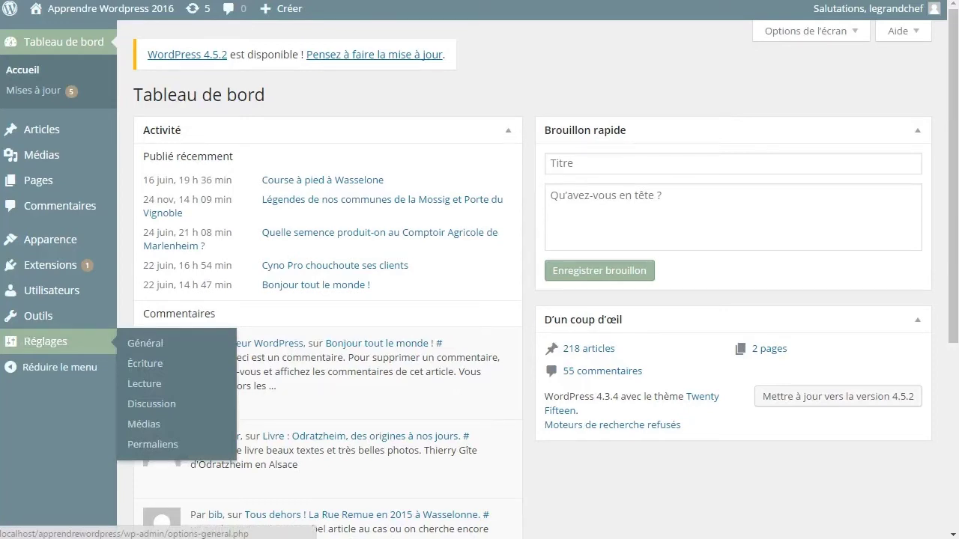
Step: In the general settings, keep registration open to everyone and choose Abonné as the default role for new users
{"action": "left_click", "coordinate": [145, 343]}
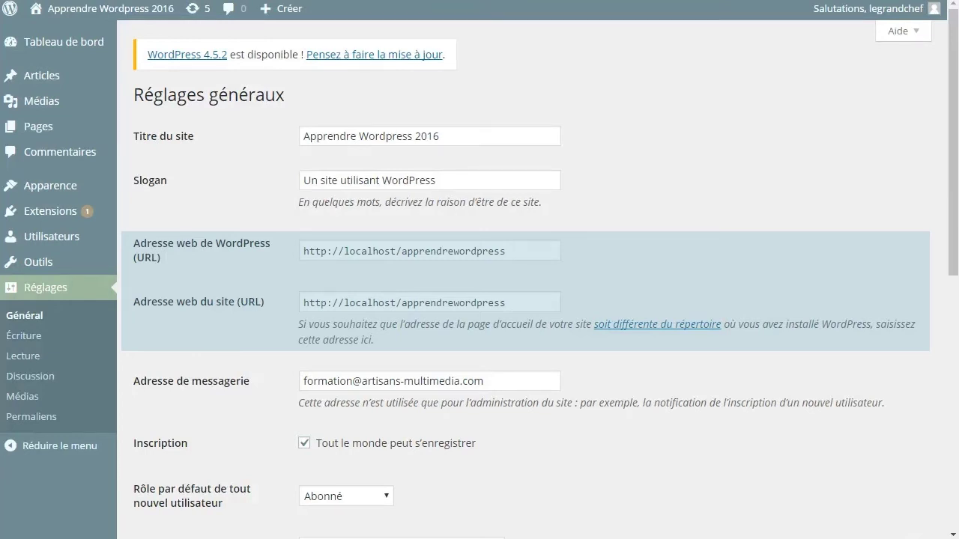
{"action": "scroll", "coordinate": [540, 277], "scroll_direction": "down", "scroll_amount": 3}
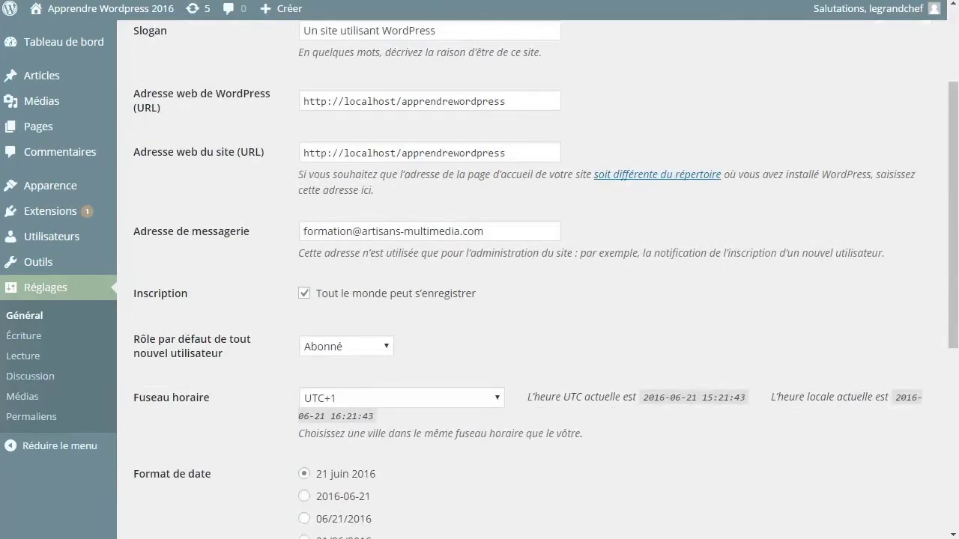
{"action": "scroll", "coordinate": [539, 277], "scroll_direction": "down", "scroll_amount": 1}
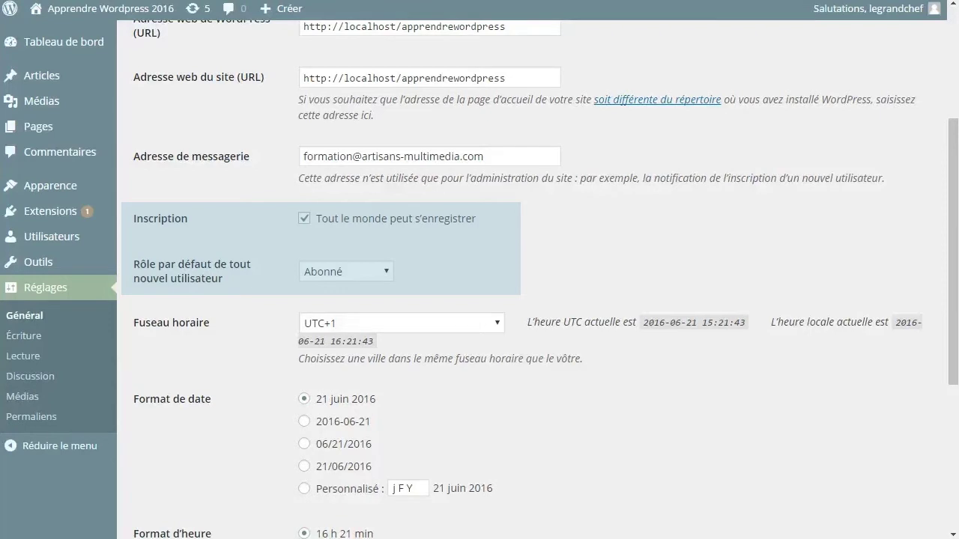
{"action": "left_click", "coordinate": [304, 218]}
{"action": "left_click", "coordinate": [305, 218]}
{"action": "left_click", "coordinate": [345, 271]}
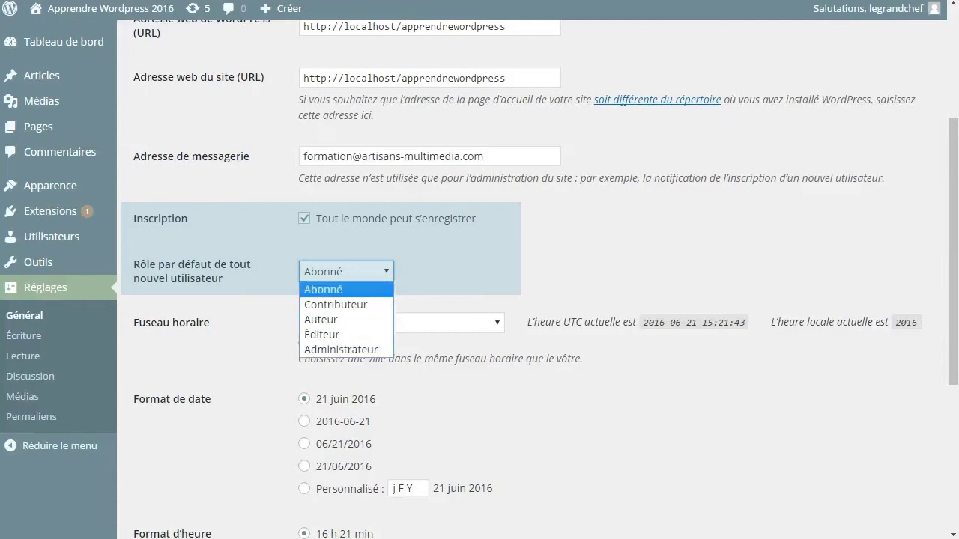
{"action": "left_click", "coordinate": [345, 289]}
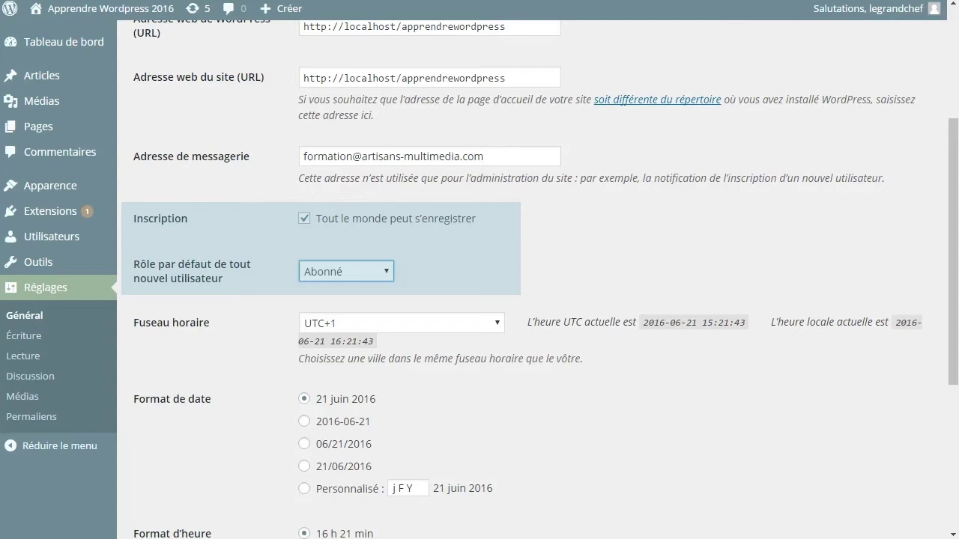
Step: Consult the documentation on date and time formats linked in the general settings, and return to the settings page
{"action": "scroll", "coordinate": [540, 279], "scroll_direction": "down", "scroll_amount": 3}
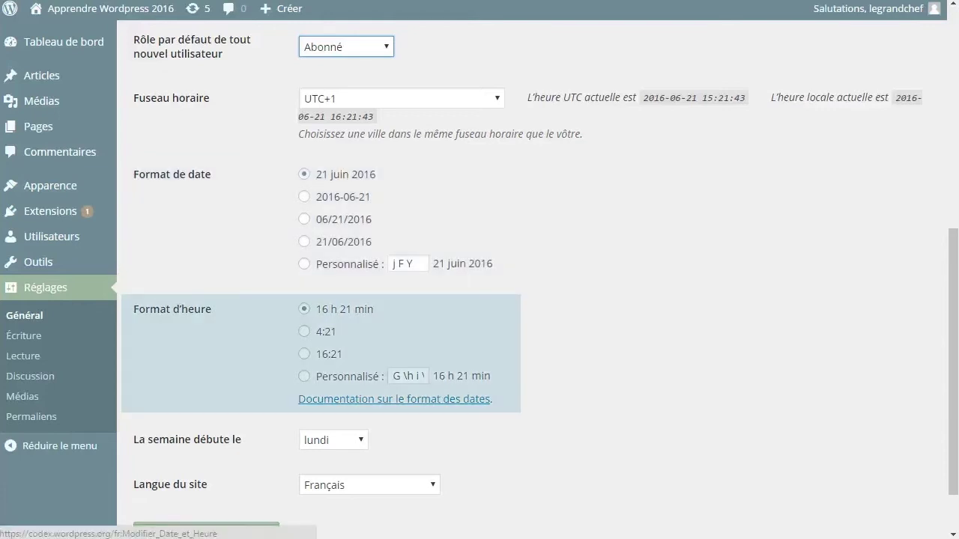
{"action": "left_click", "coordinate": [394, 399]}
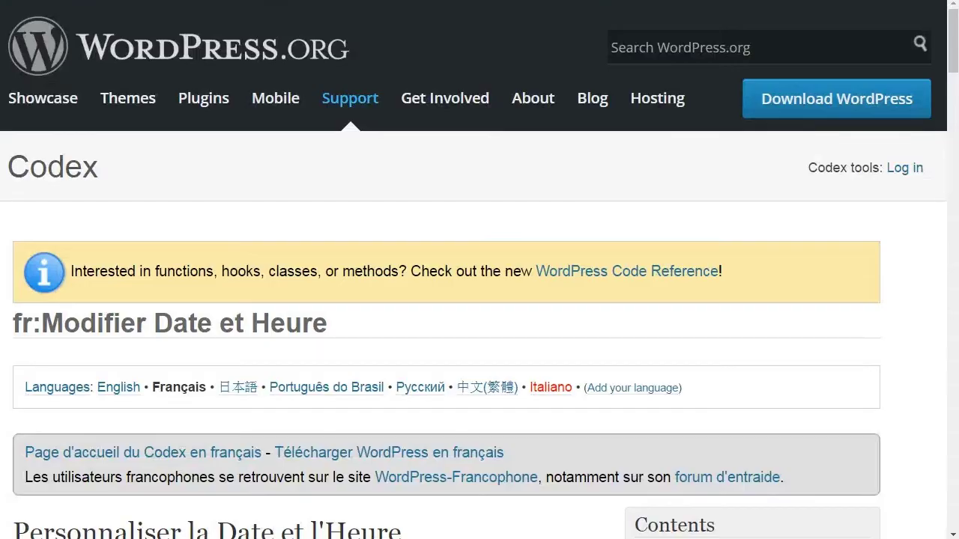
{"action": "scroll", "coordinate": [480, 270], "scroll_direction": "down", "scroll_amount": 7}
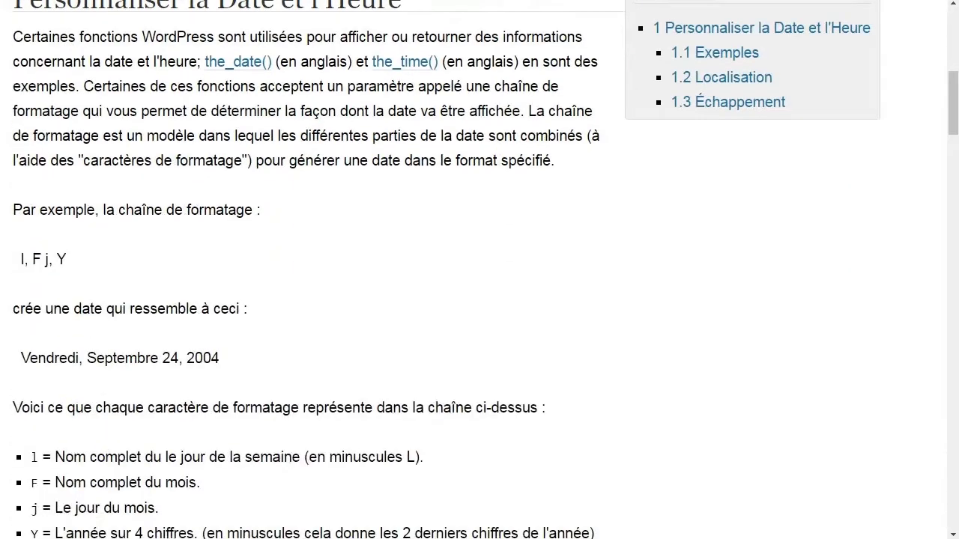
{"action": "scroll", "coordinate": [479, 269], "scroll_direction": "down", "scroll_amount": 5}
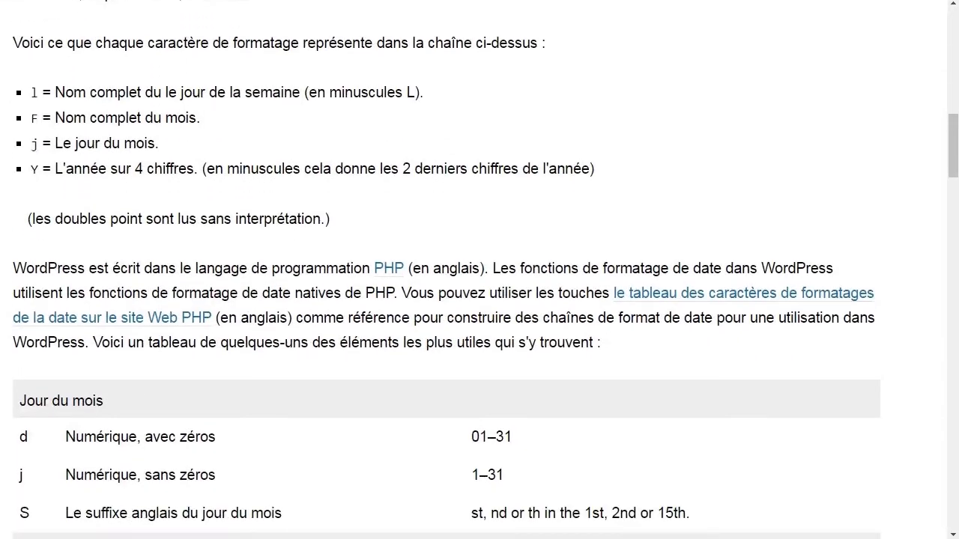
{"action": "key", "text": "ctrl+w"}
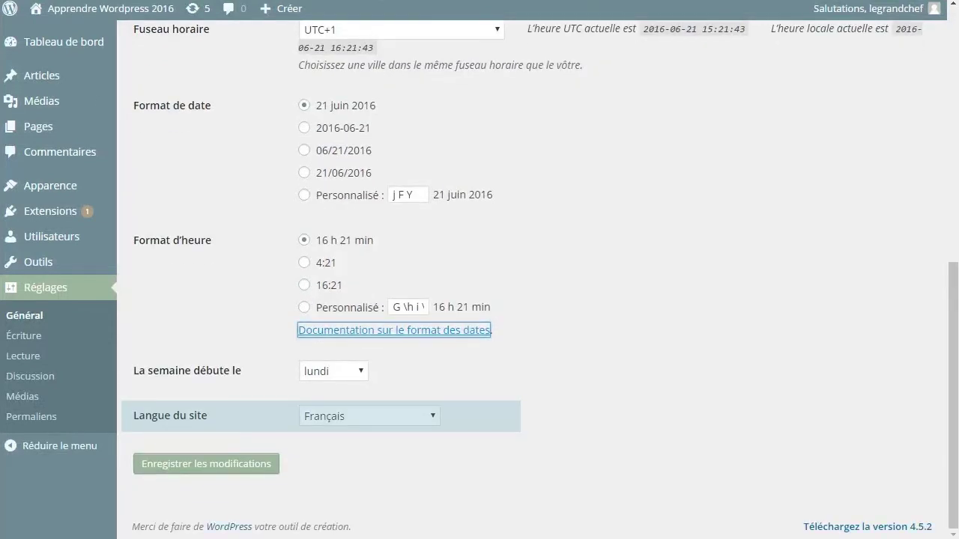
Step: Look through the available site languages and save the general settings
{"action": "left_click", "coordinate": [369, 416]}
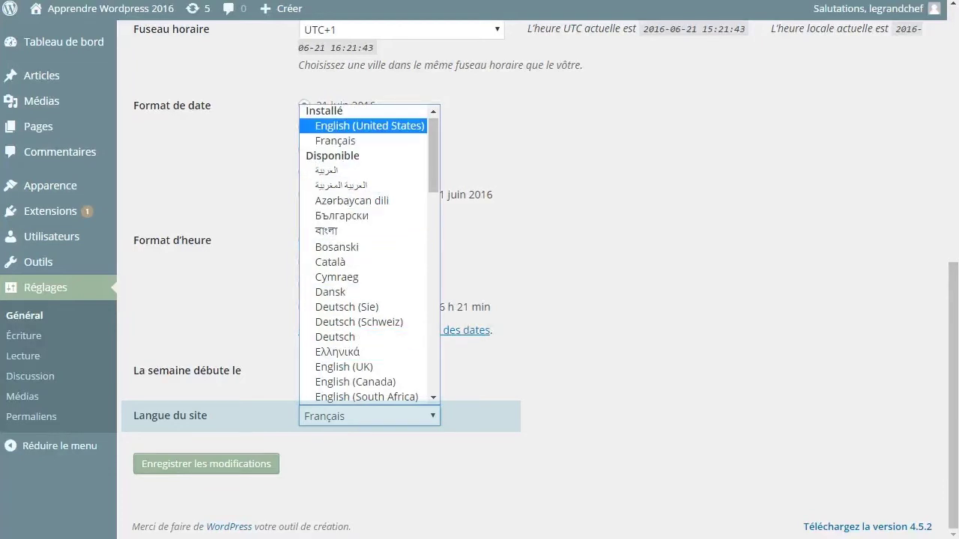
{"action": "scroll", "coordinate": [363, 164], "scroll_direction": "down", "scroll_amount": 13}
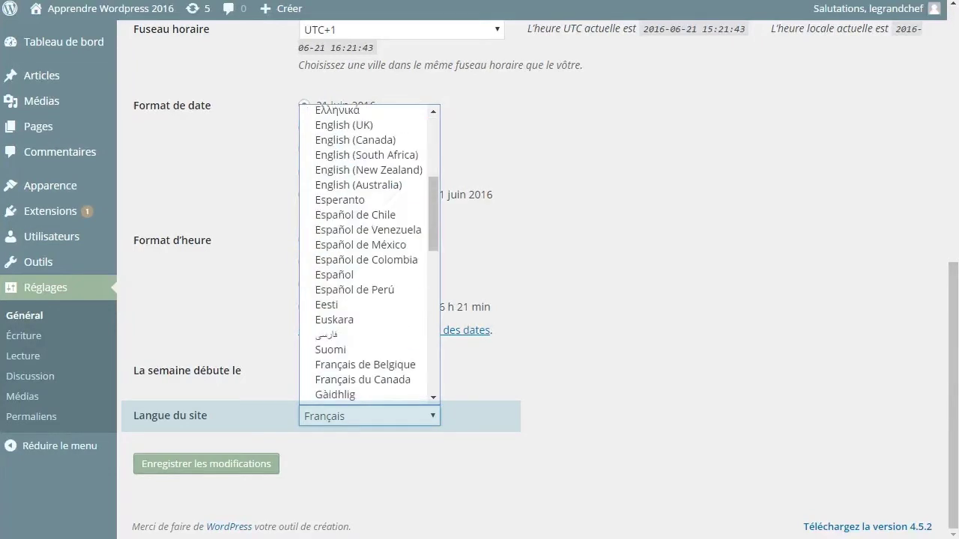
{"action": "scroll", "coordinate": [363, 306], "scroll_direction": "down", "scroll_amount": 4}
{"action": "scroll", "coordinate": [363, 296], "scroll_direction": "up", "scroll_amount": 15}
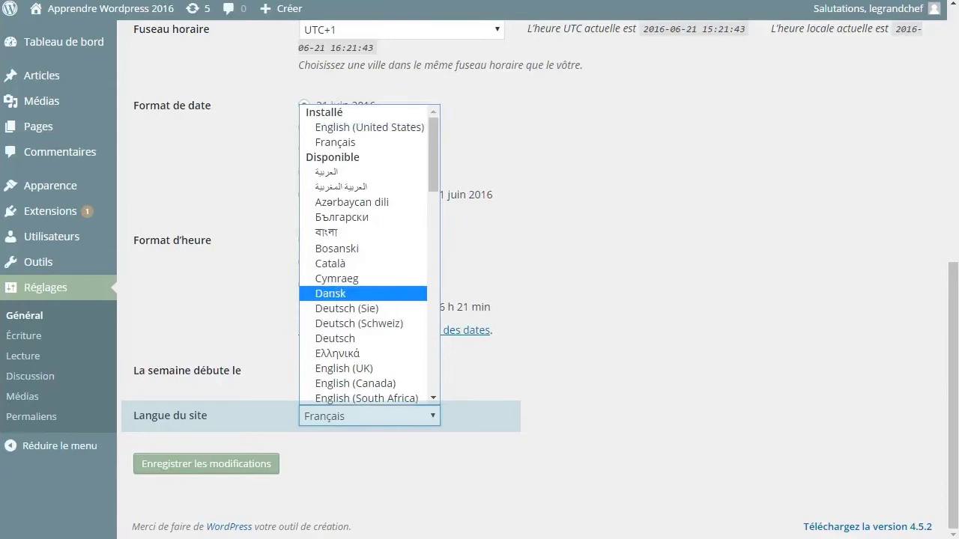
{"action": "key", "text": "Escape"}
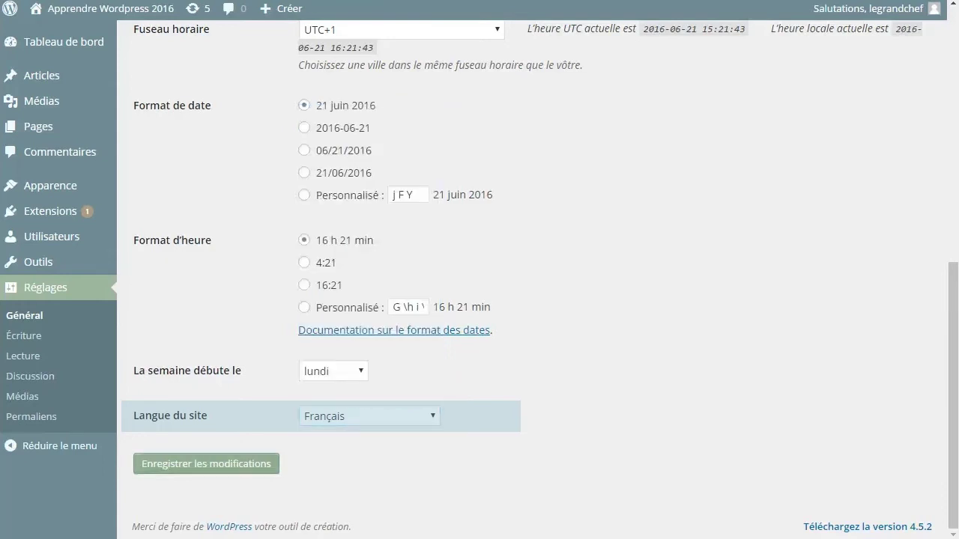
{"action": "left_click", "coordinate": [206, 463]}
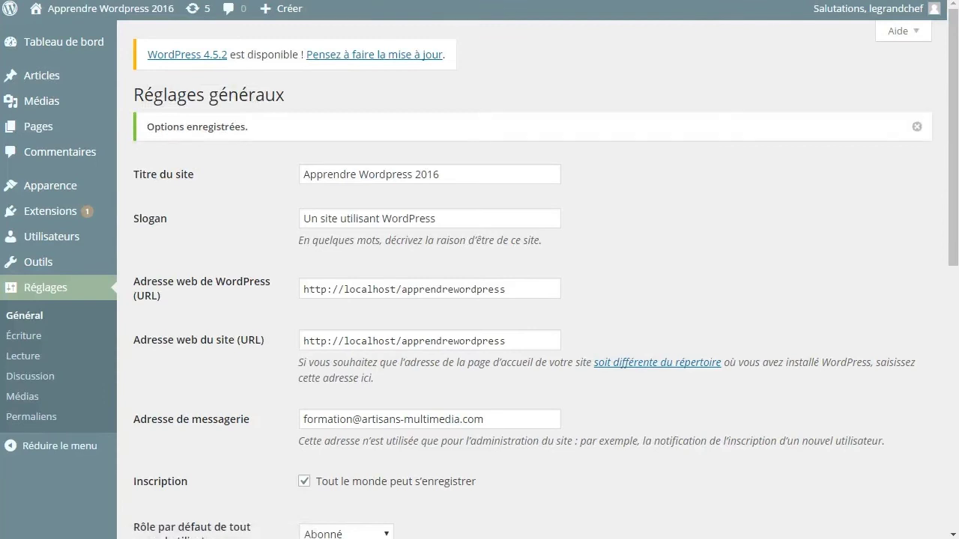
Step: In the writing settings, set the default category for posts to "A la une"
{"action": "left_click", "coordinate": [24, 336]}
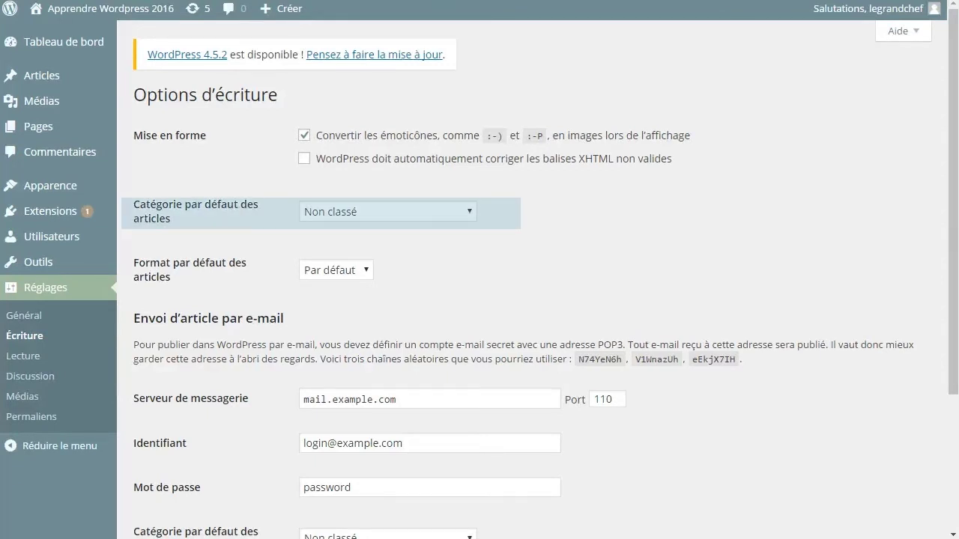
{"action": "left_click", "coordinate": [387, 211]}
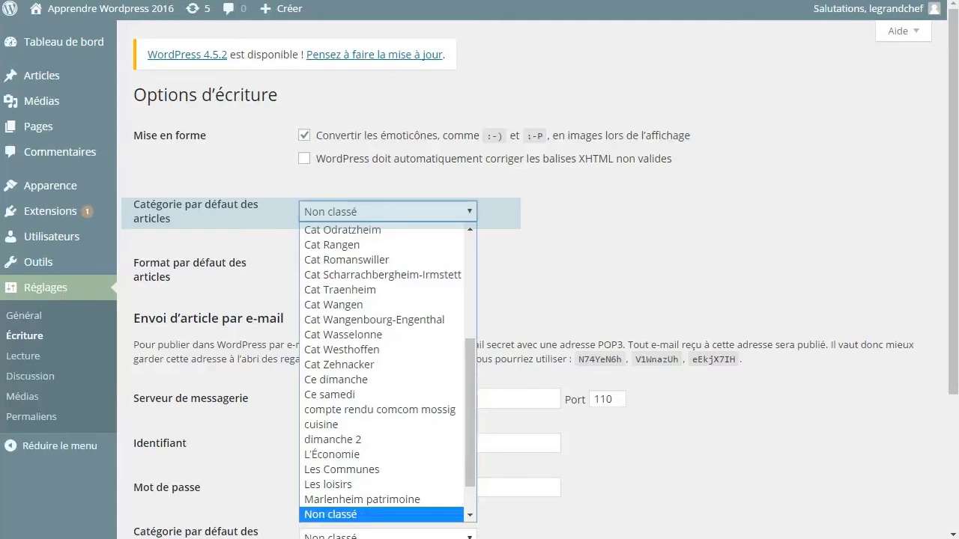
{"action": "scroll", "coordinate": [381, 380], "scroll_direction": "down", "scroll_amount": 1}
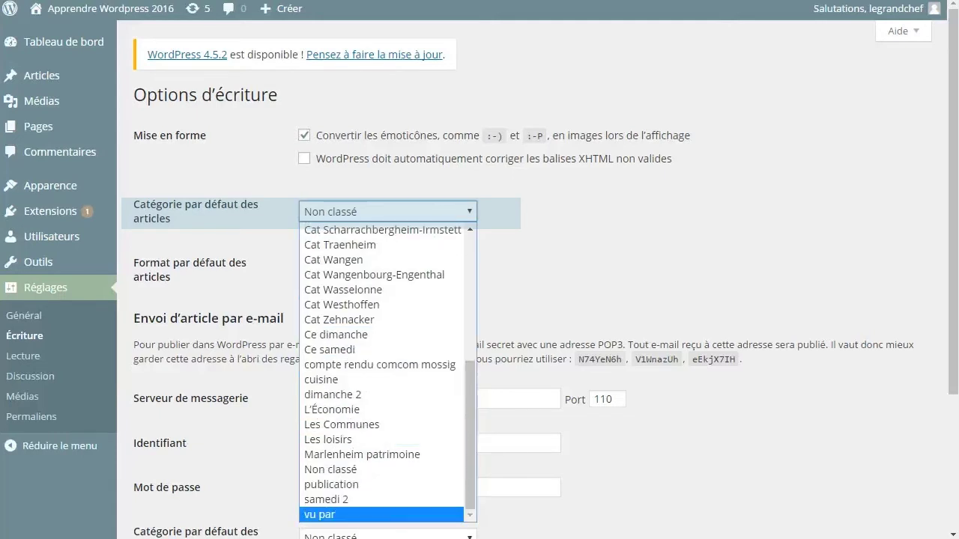
{"action": "scroll", "coordinate": [382, 450], "scroll_direction": "up", "scroll_amount": 6}
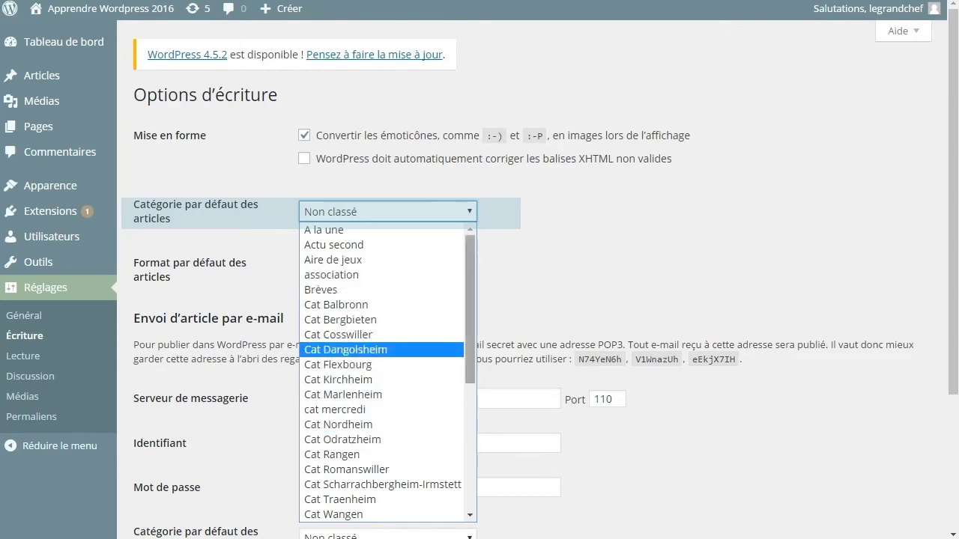
{"action": "scroll", "coordinate": [387, 372], "scroll_direction": "down", "scroll_amount": 5}
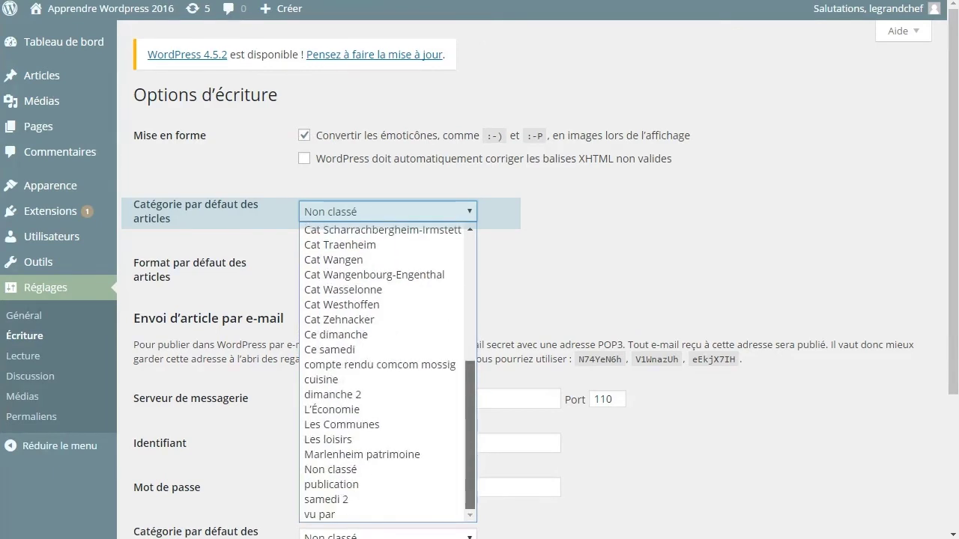
{"action": "scroll", "coordinate": [382, 349], "scroll_direction": "up", "scroll_amount": 6}
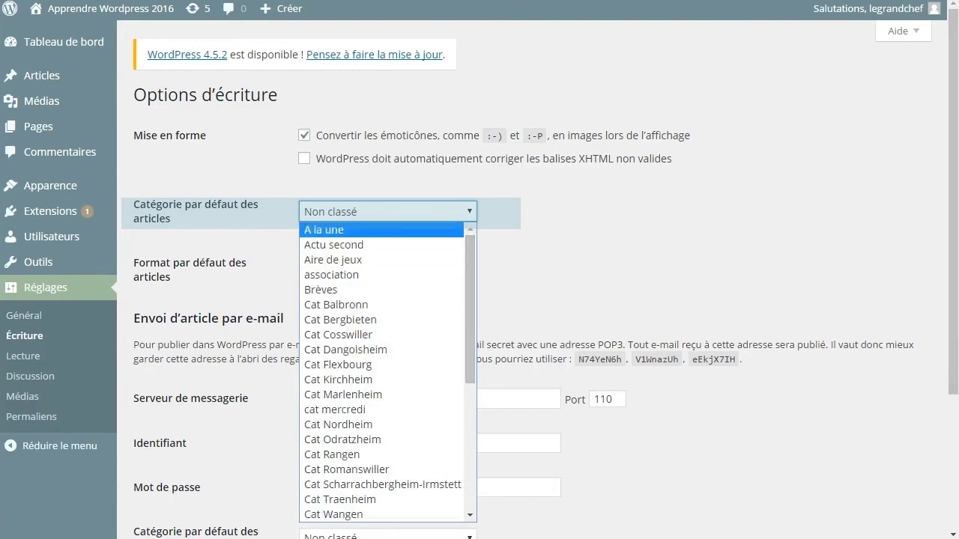
{"action": "left_click", "coordinate": [381, 229]}
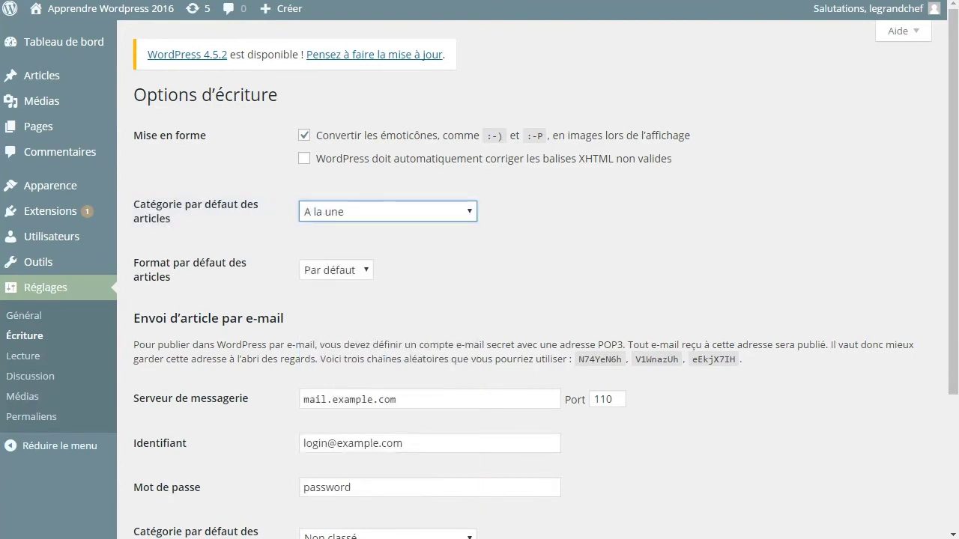
Step: Keep "Par défaut" as the default post format and save the writing settings
{"action": "left_click", "coordinate": [336, 269]}
{"action": "left_click", "coordinate": [336, 270]}
{"action": "scroll", "coordinate": [524, 299], "scroll_direction": "down", "scroll_amount": 5}
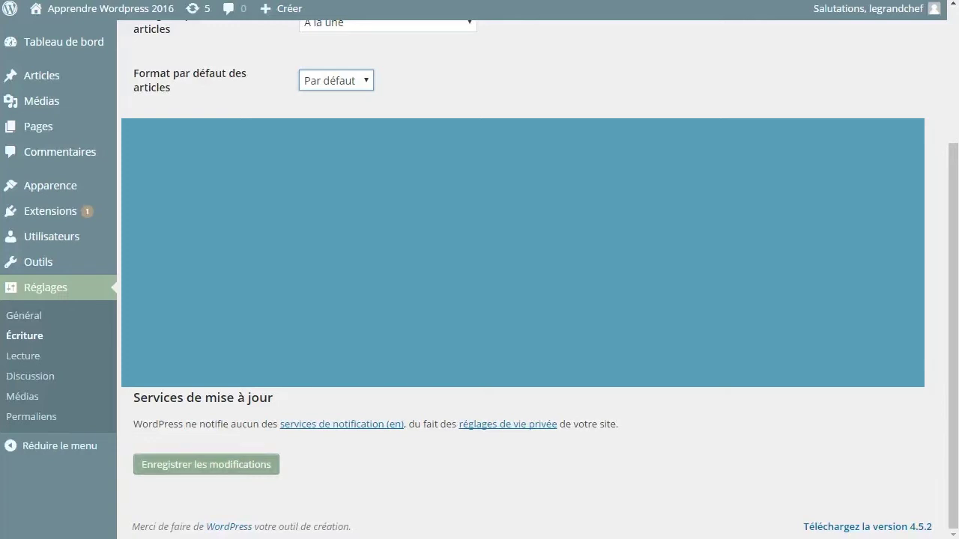
{"action": "left_click", "coordinate": [206, 464]}
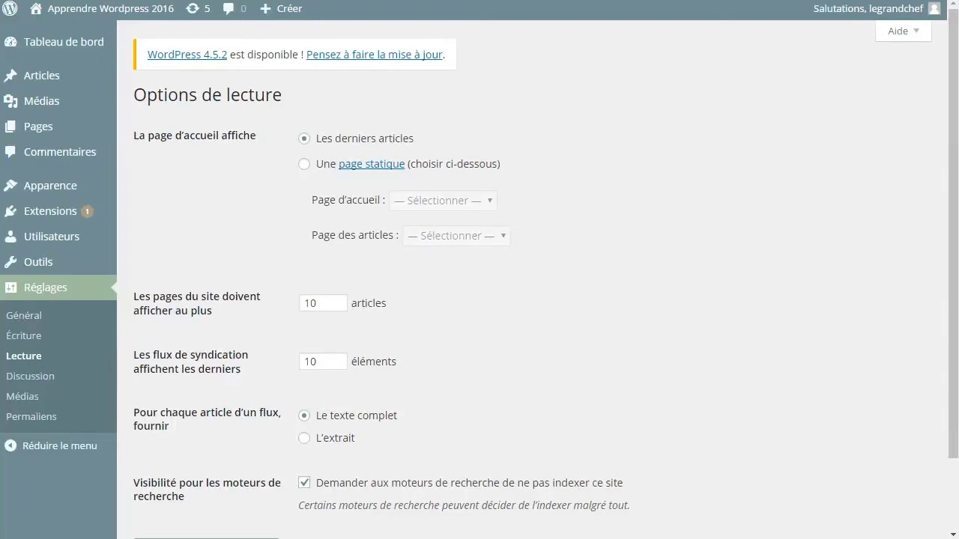
Step: In the reading settings, switch the home page to a static page, using "Page d'exemple" as both home page and posts page
{"action": "left_click", "coordinate": [304, 164]}
{"action": "left_click", "coordinate": [443, 200]}
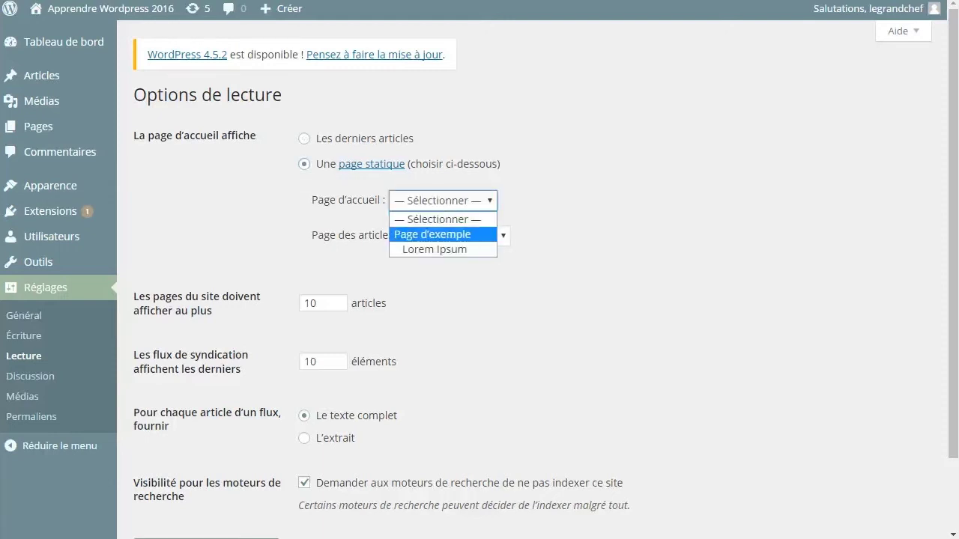
{"action": "key", "text": "Escape"}
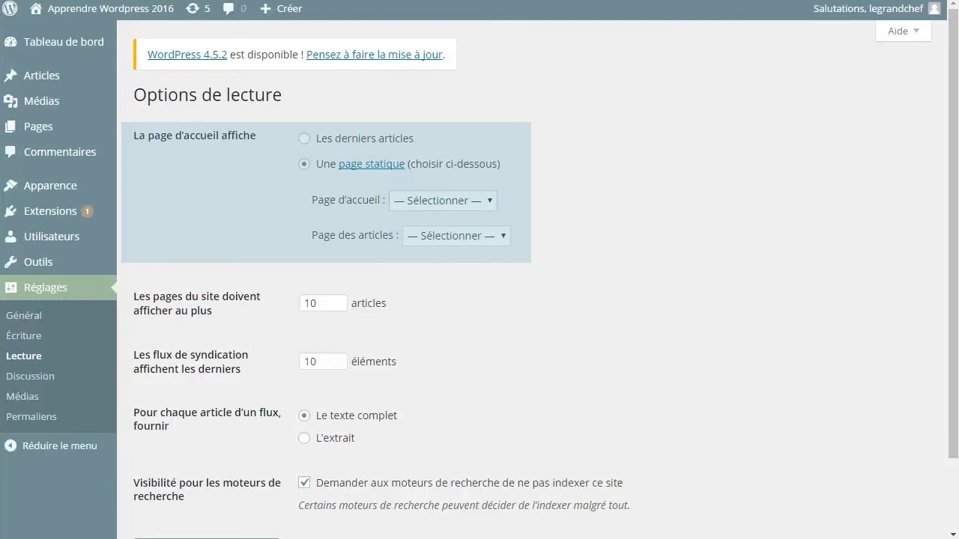
{"action": "left_click", "coordinate": [442, 200]}
{"action": "key", "text": "Return"}
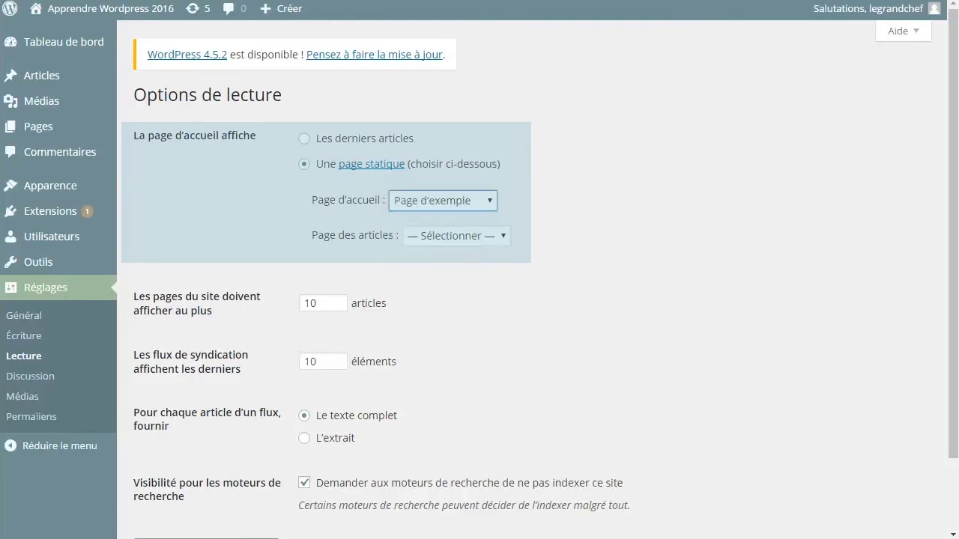
{"action": "key", "text": "Tab"}
{"action": "key", "text": "alt+Down"}
{"action": "key", "text": "Down"}
{"action": "key", "text": "Return"}
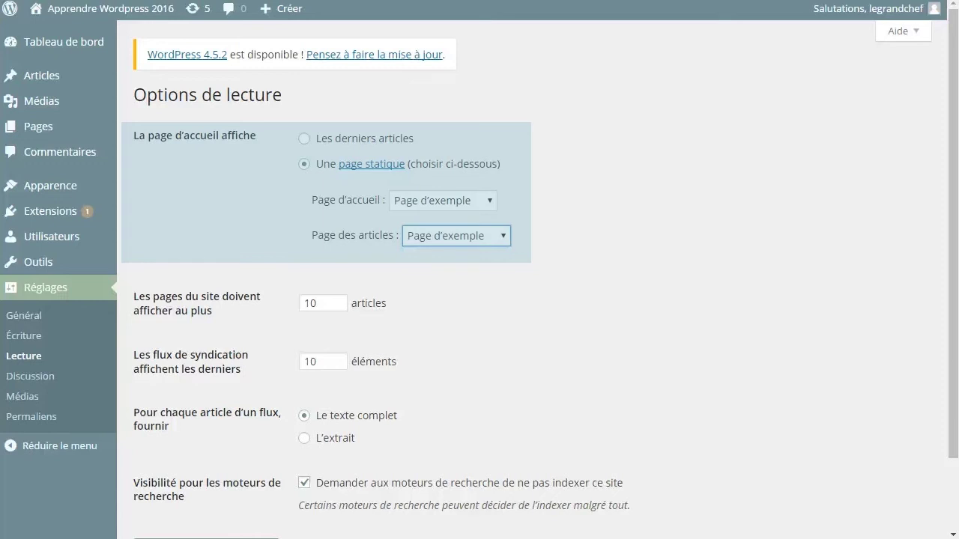
Step: Save the reading settings with the home page showing the latest posts and search engines asked not to index the site
{"action": "left_click", "coordinate": [304, 138]}
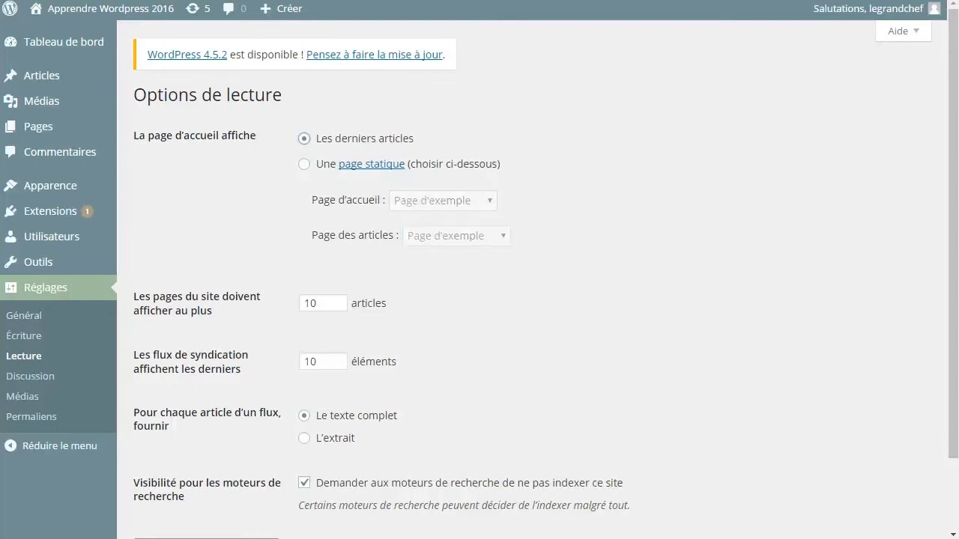
{"action": "scroll", "coordinate": [536, 280], "scroll_direction": "down", "scroll_amount": 2}
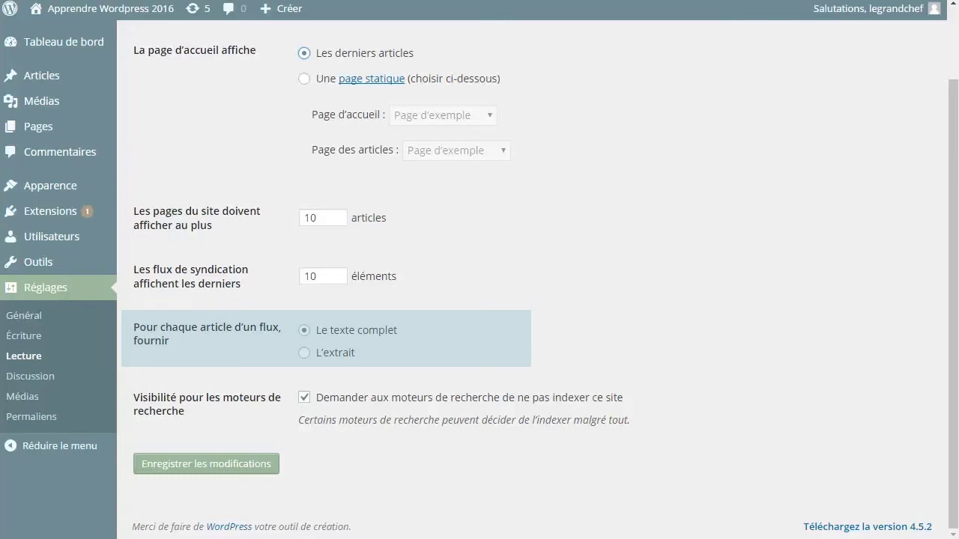
{"action": "left_click", "coordinate": [304, 397]}
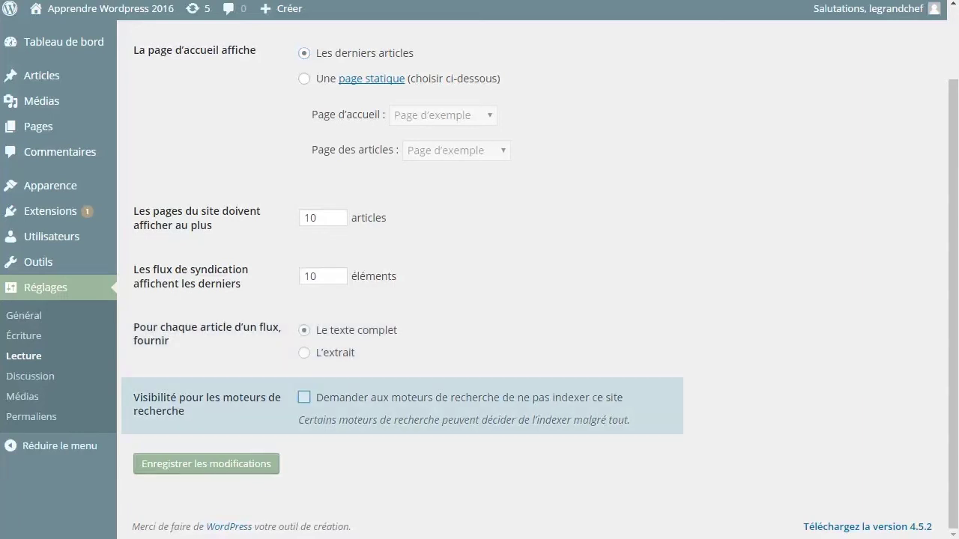
{"action": "left_click", "coordinate": [304, 397]}
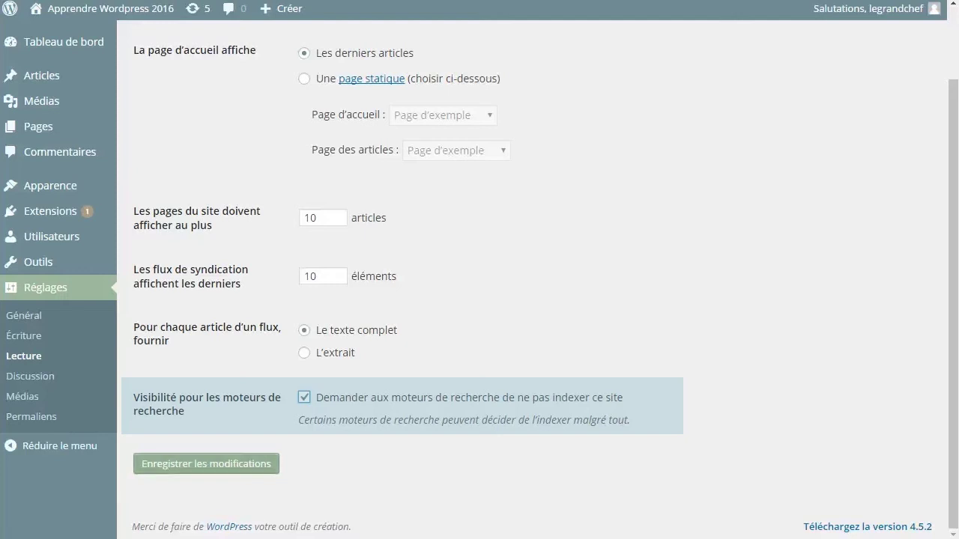
{"action": "key", "text": "Tab"}
{"action": "key", "text": "Return"}
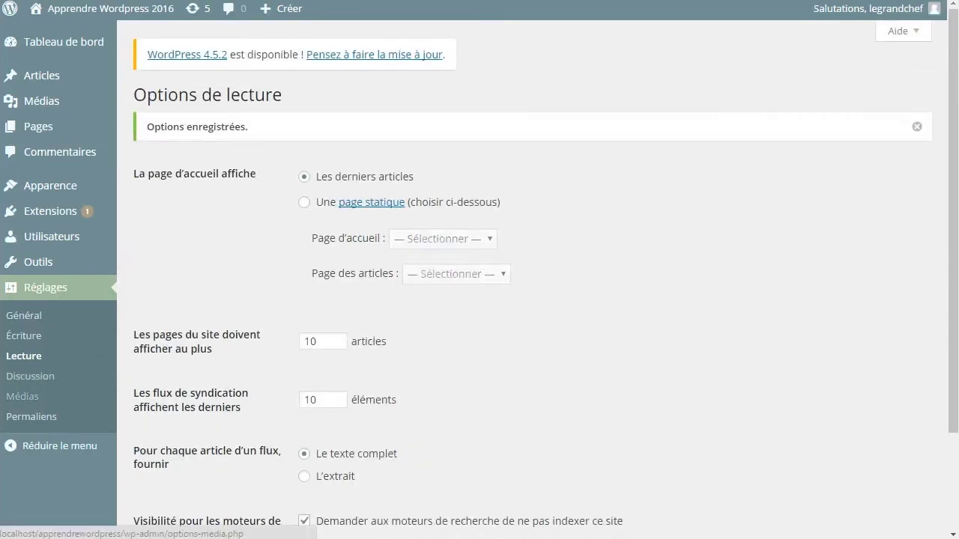
Step: Review the image size and file upload options in the media settings, with a look at the media library in between
{"action": "left_click", "coordinate": [22, 396]}
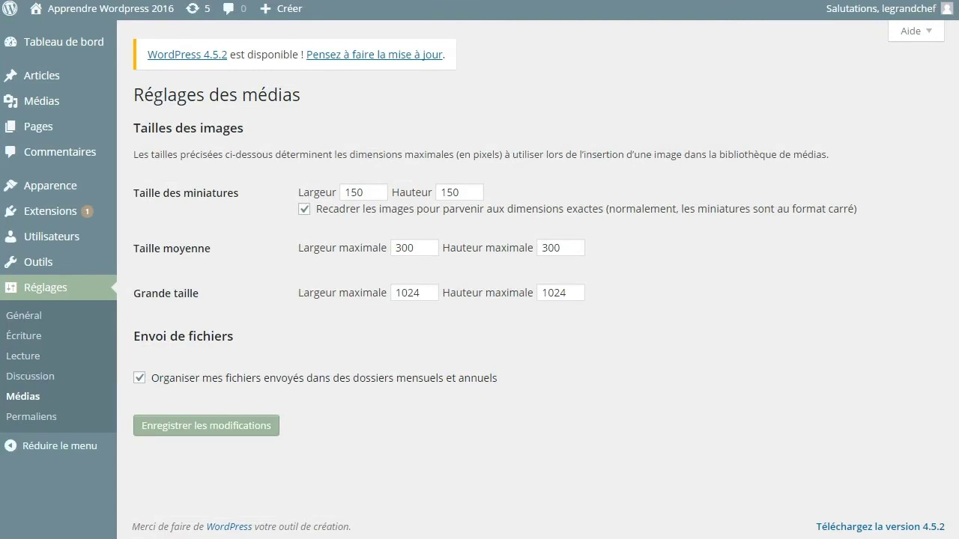
{"action": "mouse_move", "coordinate": [45, 101]}
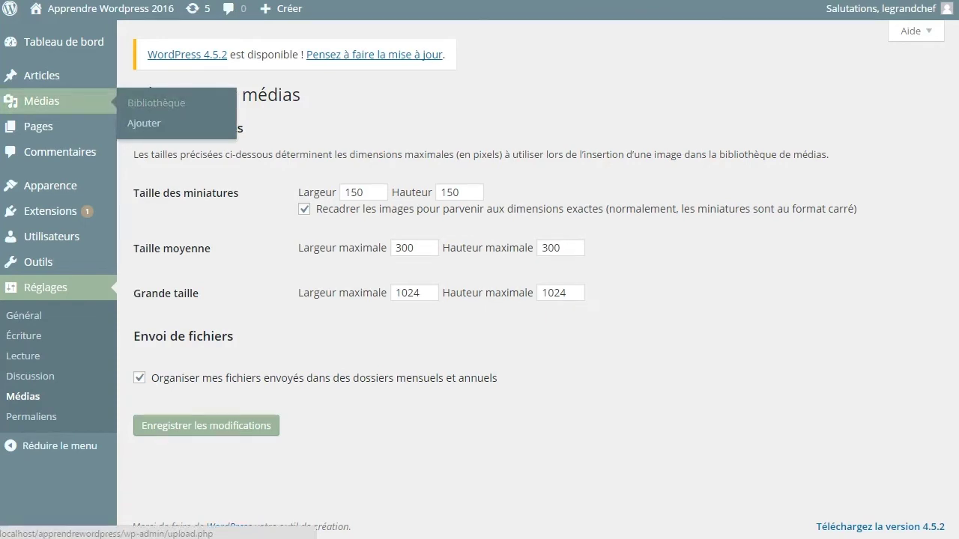
{"action": "left_click", "coordinate": [45, 101]}
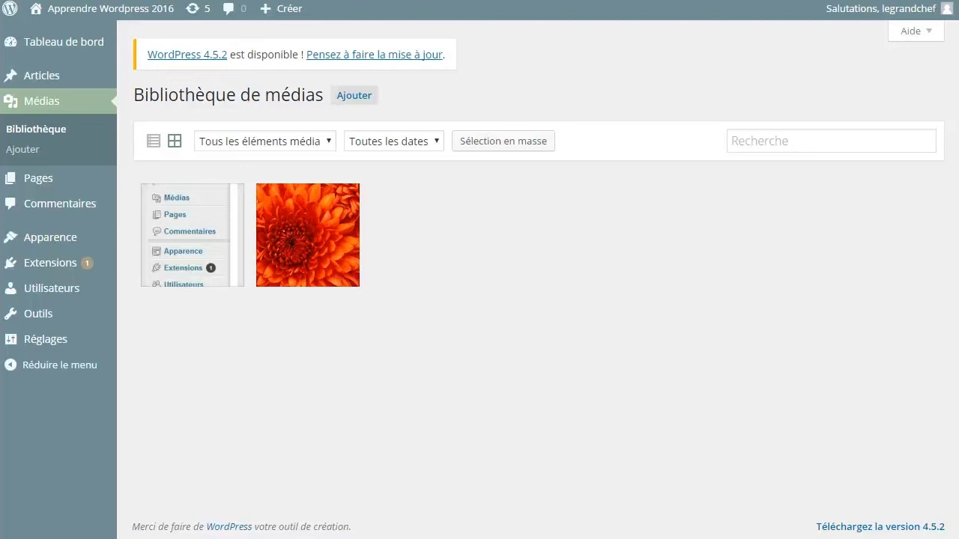
{"action": "mouse_move", "coordinate": [45, 340]}
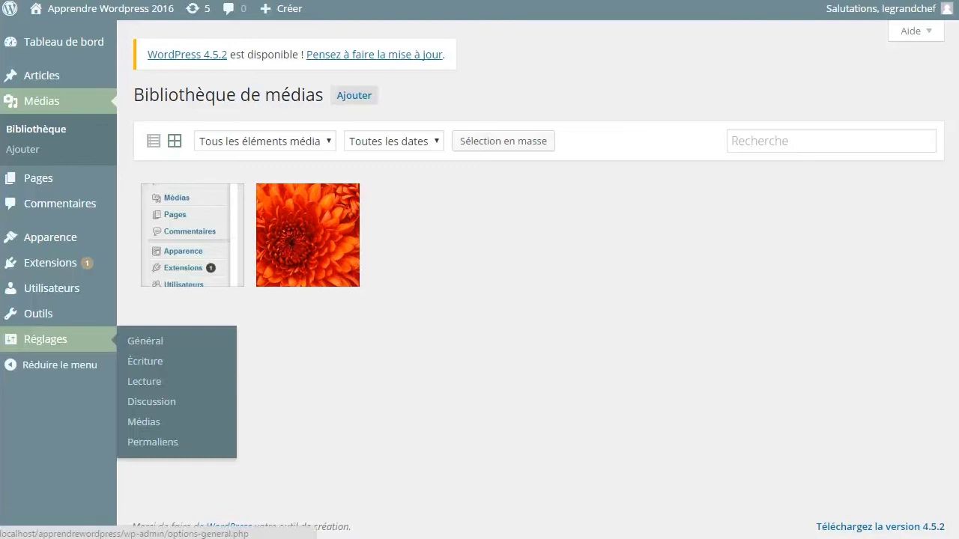
{"action": "left_click", "coordinate": [143, 421]}
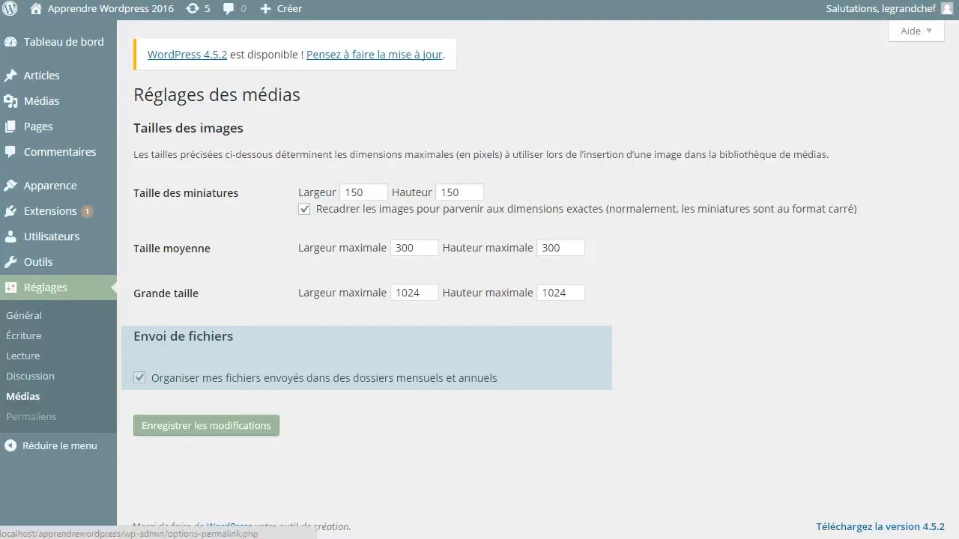
Step: Open the permalink settings and compare the common URL structures by trying each one from "Valeur par défaut" to "Nom de l'article"
{"action": "left_click", "coordinate": [31, 416]}
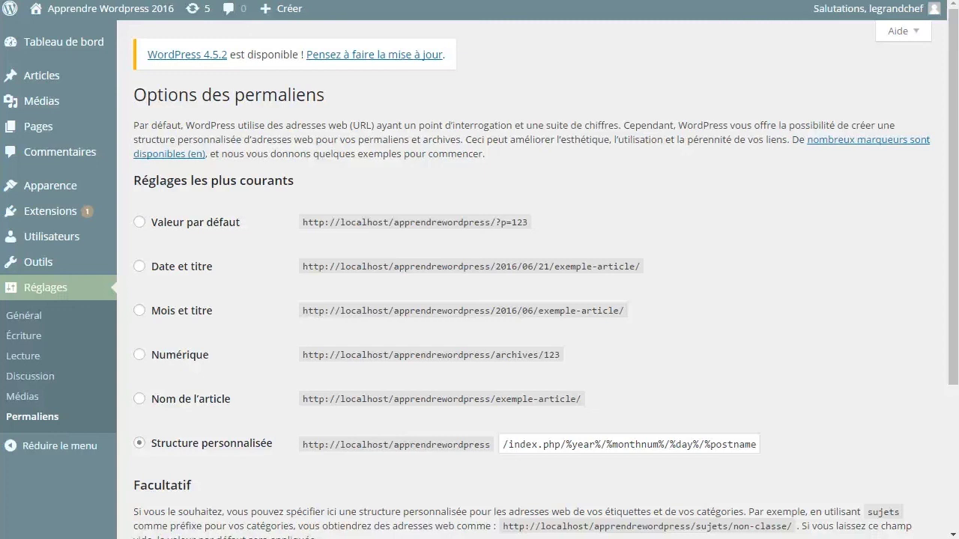
{"action": "left_click_drag", "start_coordinate": [340, 266], "coordinate": [490, 266]}
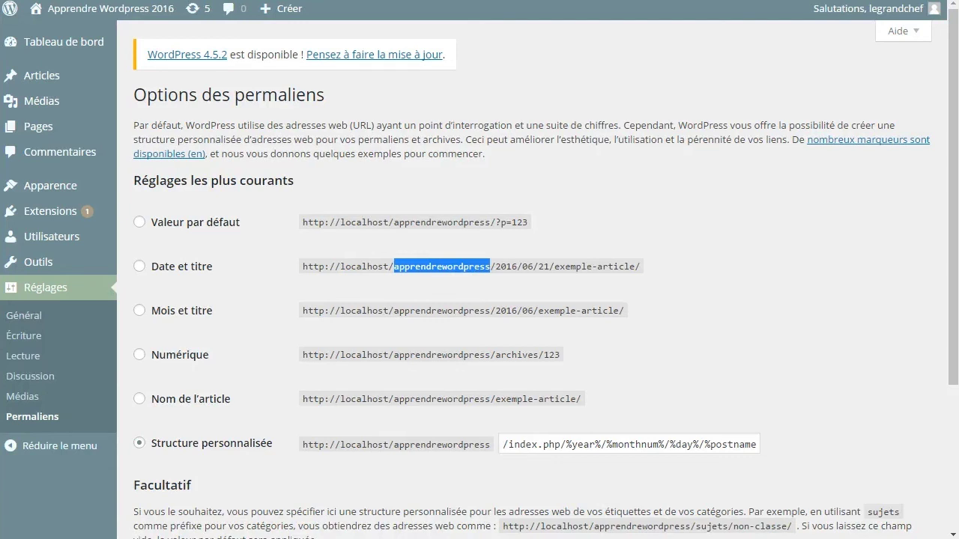
{"action": "left_click", "coordinate": [139, 221]}
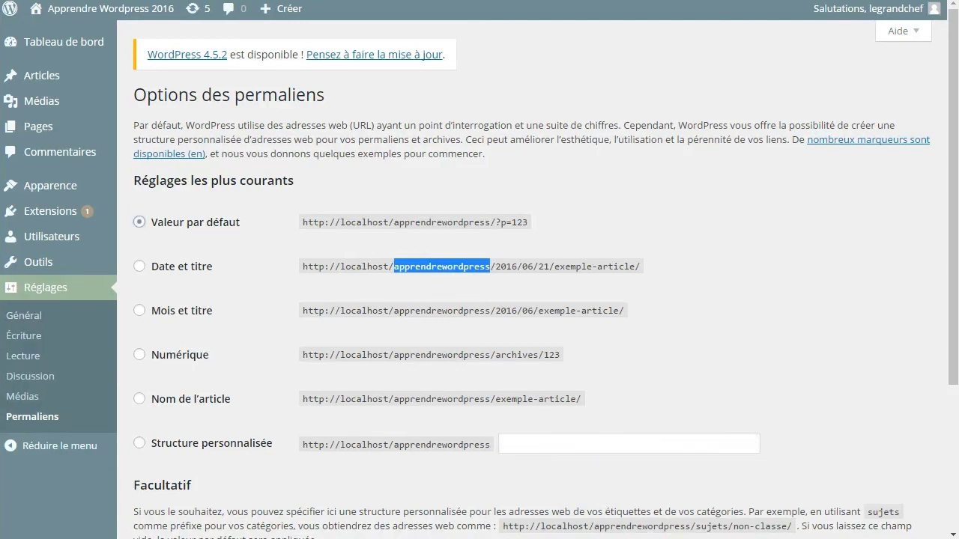
{"action": "left_click", "coordinate": [139, 266]}
{"action": "left_click", "coordinate": [140, 311]}
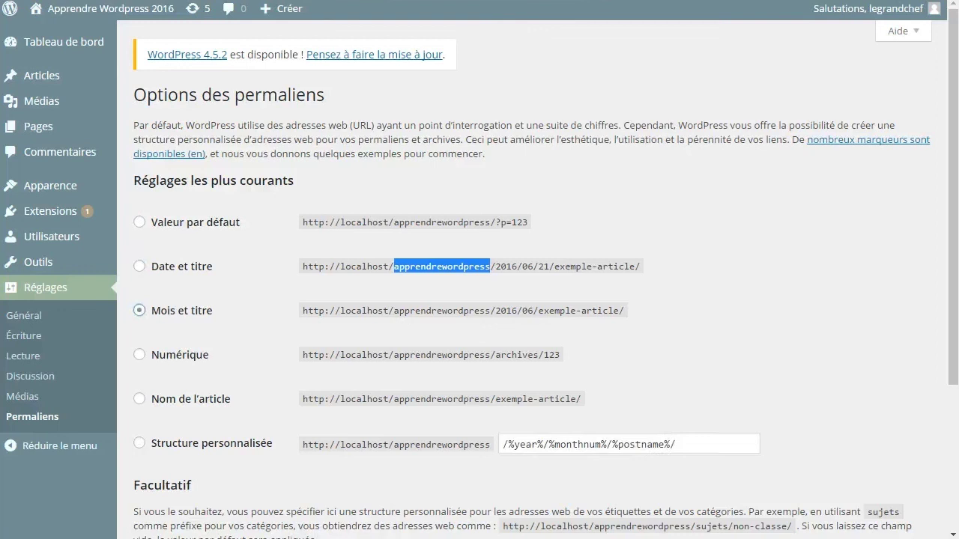
{"action": "left_click", "coordinate": [139, 354]}
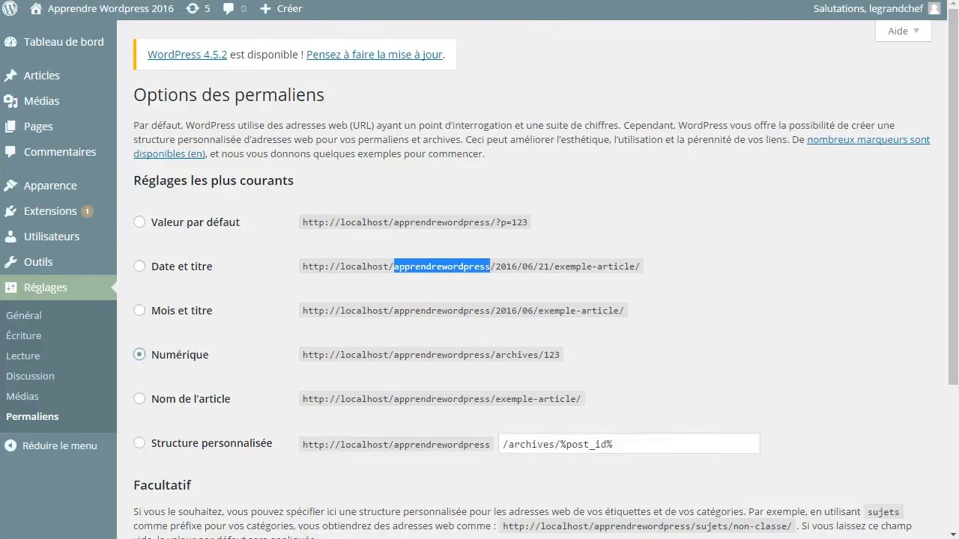
{"action": "left_click", "coordinate": [139, 398]}
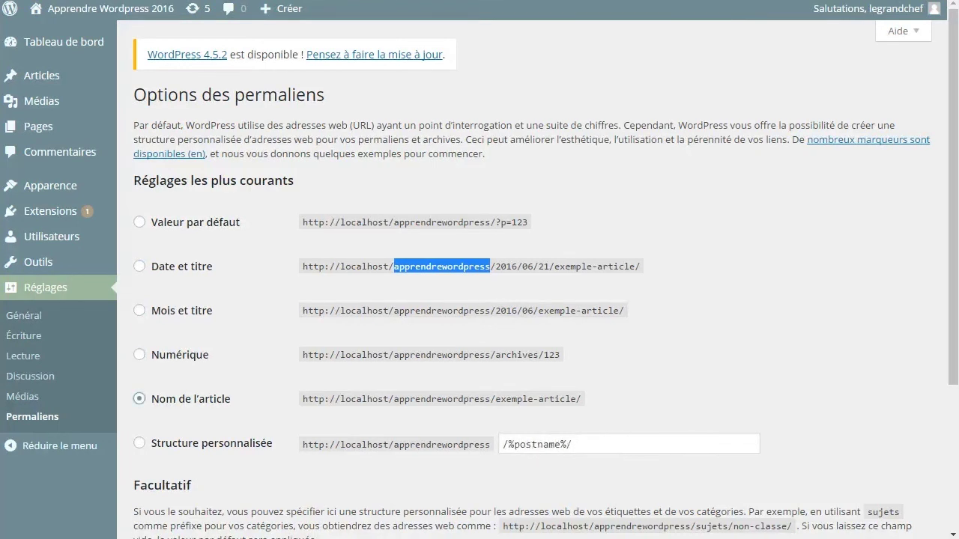
{"action": "left_click", "coordinate": [139, 266]}
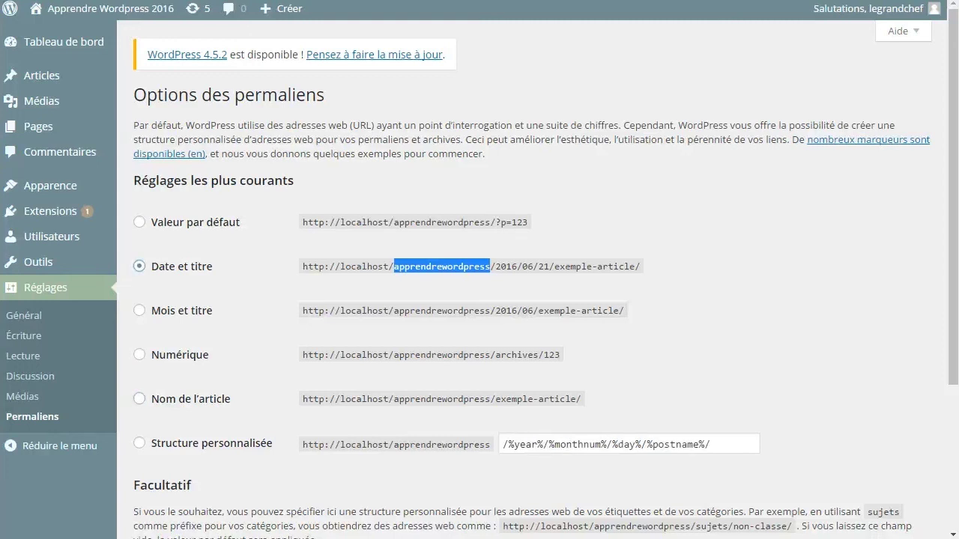
{"action": "left_click", "coordinate": [139, 398]}
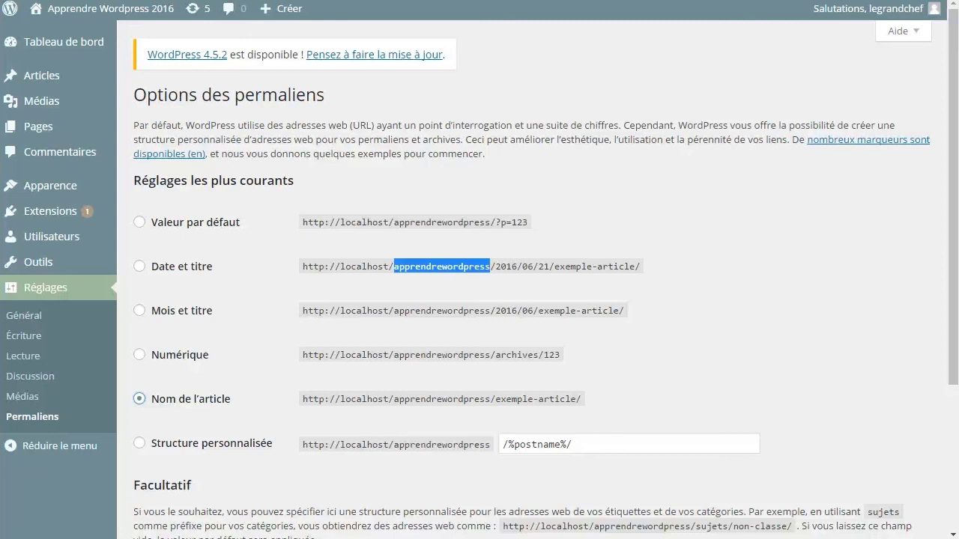
{"action": "left_click", "coordinate": [140, 266]}
Step: Set the permalink structure to "Mois et titre", leave the optional category and tag prefixes empty, and save the permalink settings
{"action": "left_click", "coordinate": [139, 310]}
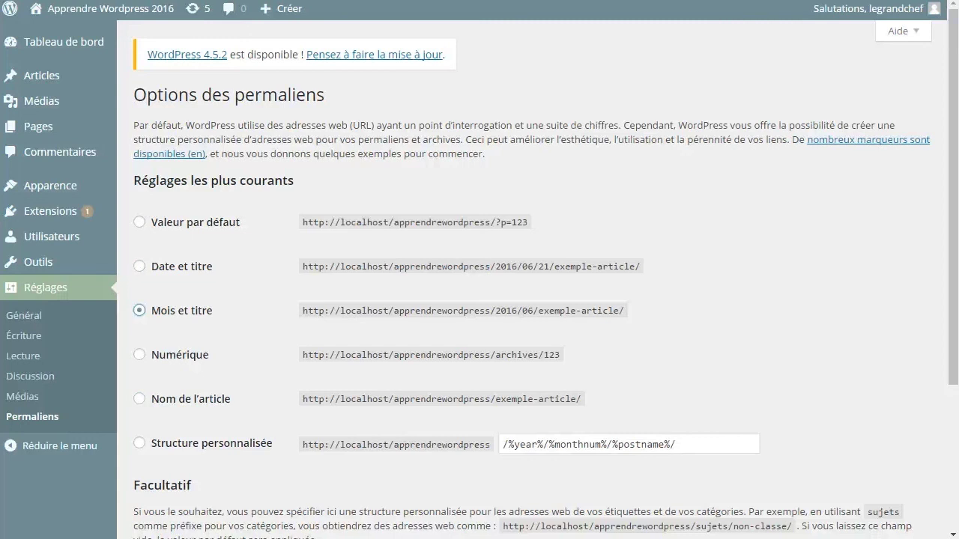
{"action": "scroll", "coordinate": [524, 300], "scroll_direction": "down", "scroll_amount": 2}
{"action": "scroll", "coordinate": [525, 299], "scroll_direction": "down", "scroll_amount": 1}
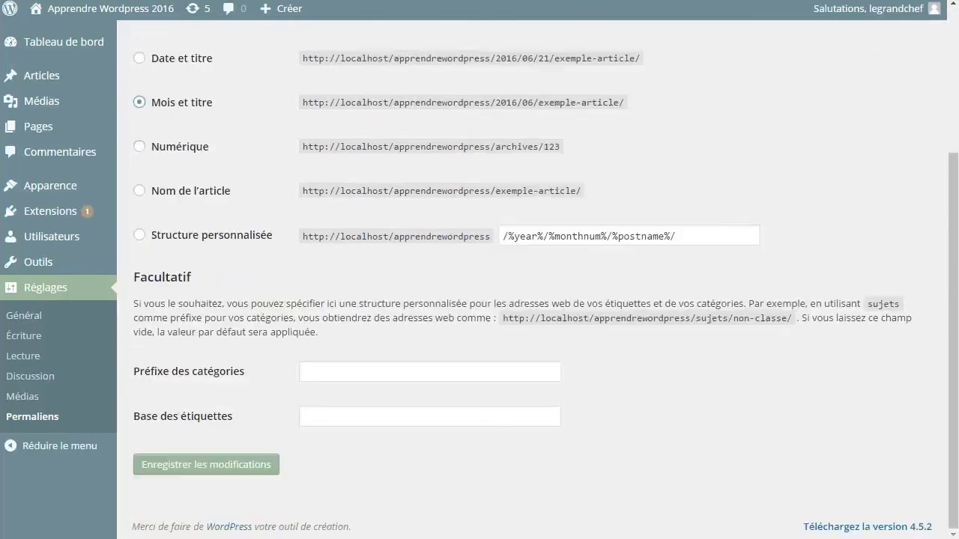
{"action": "left_click", "coordinate": [206, 464]}
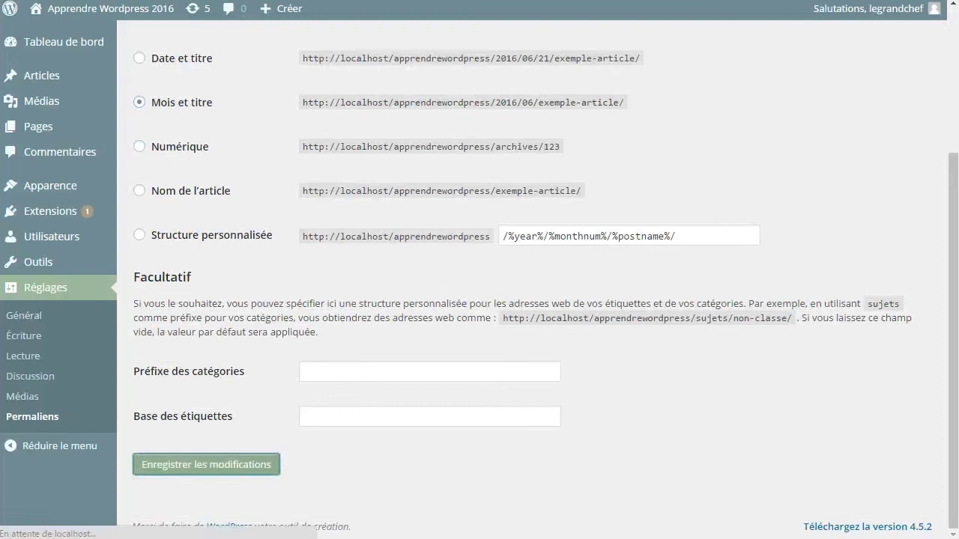